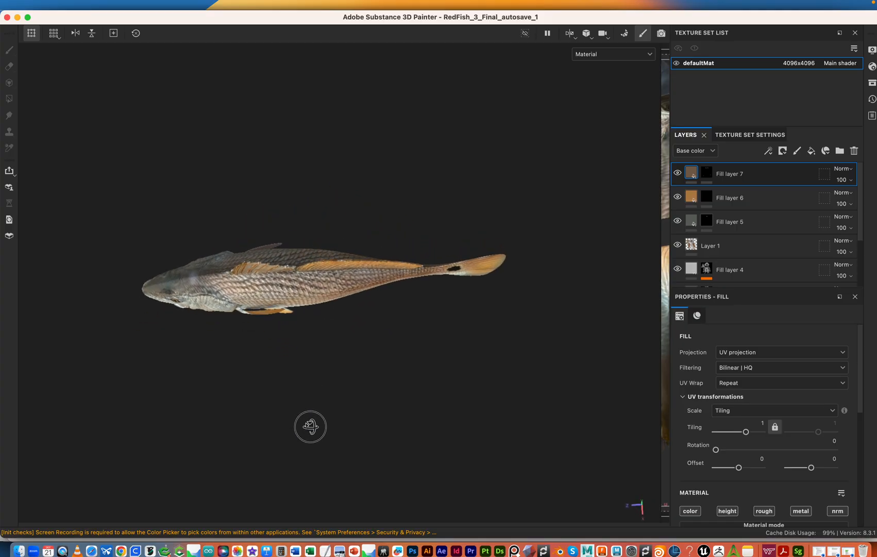
- Rotate the environment lighting around the fish model and open the texture export settings
alt+middle_drag(324, 276, 367, 279)
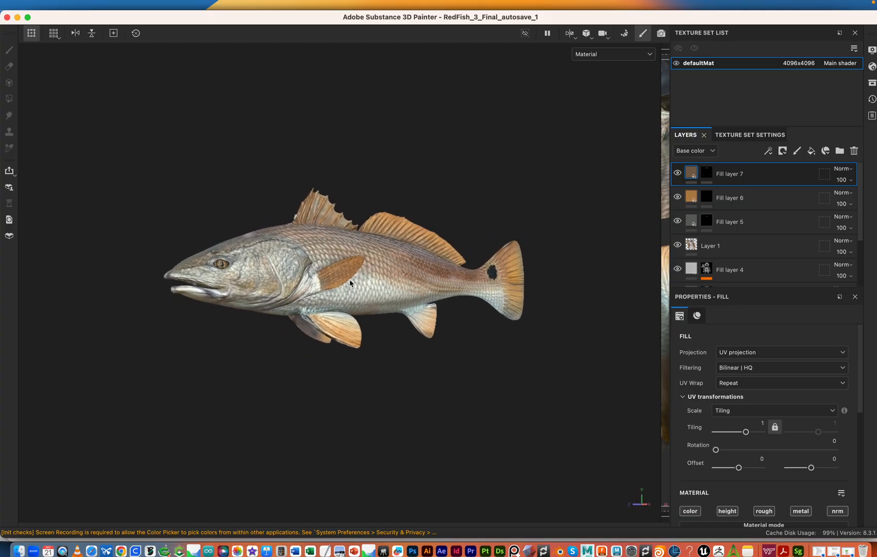
alt+right_drag(350, 281, 550, 313)
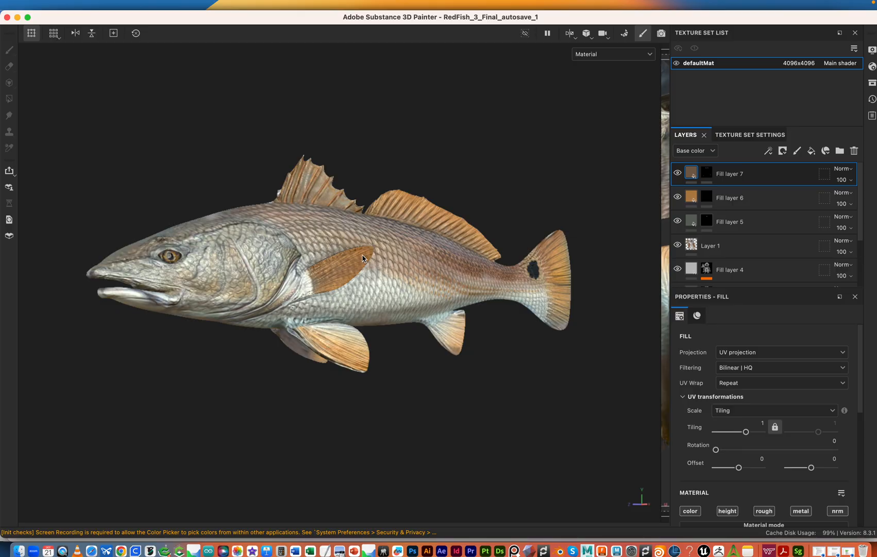
mouse_move(363, 254)
shift+right_down()
mouse_move(293, 239)
mouse_move(385, 249)
shift+right_up()
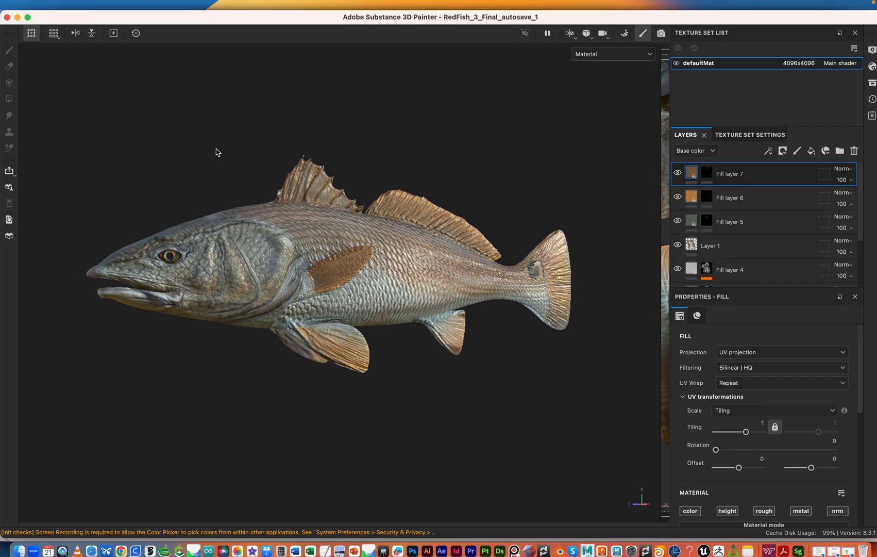
mouse_move(107, 1)
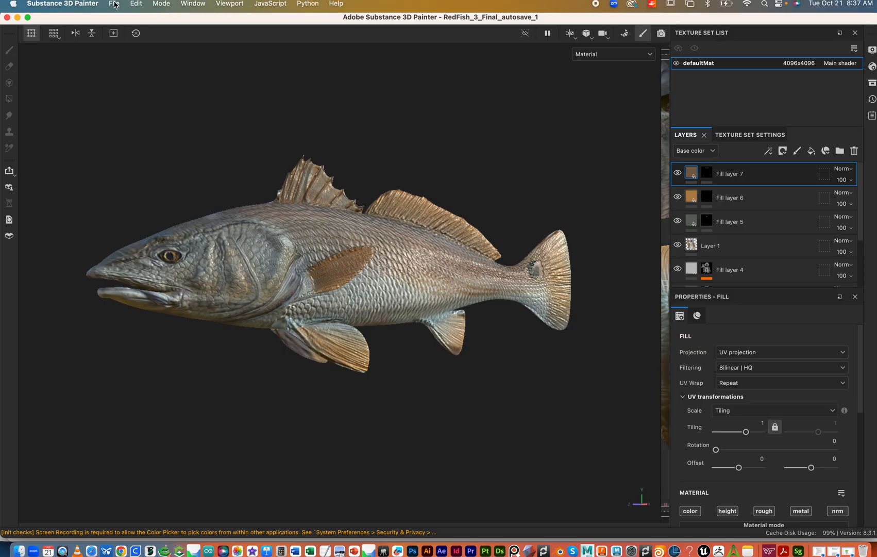
click(115, 5)
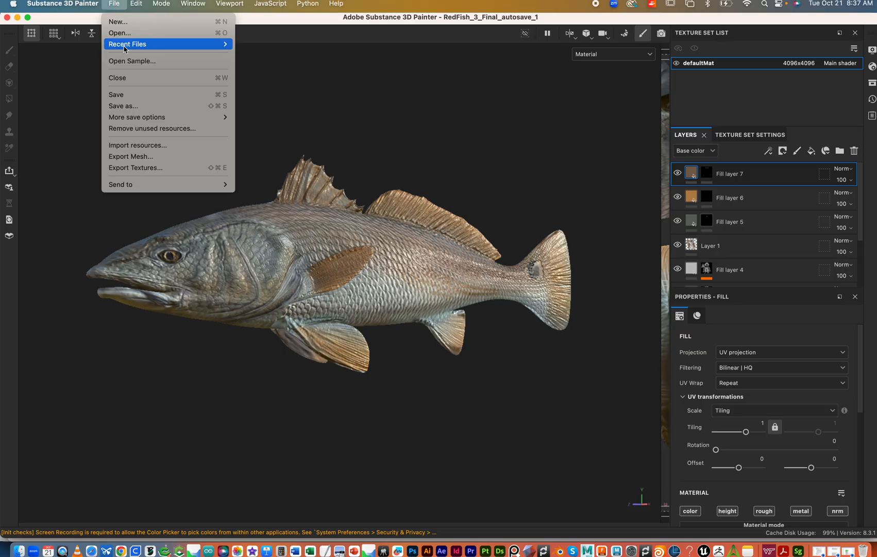
click(154, 168)
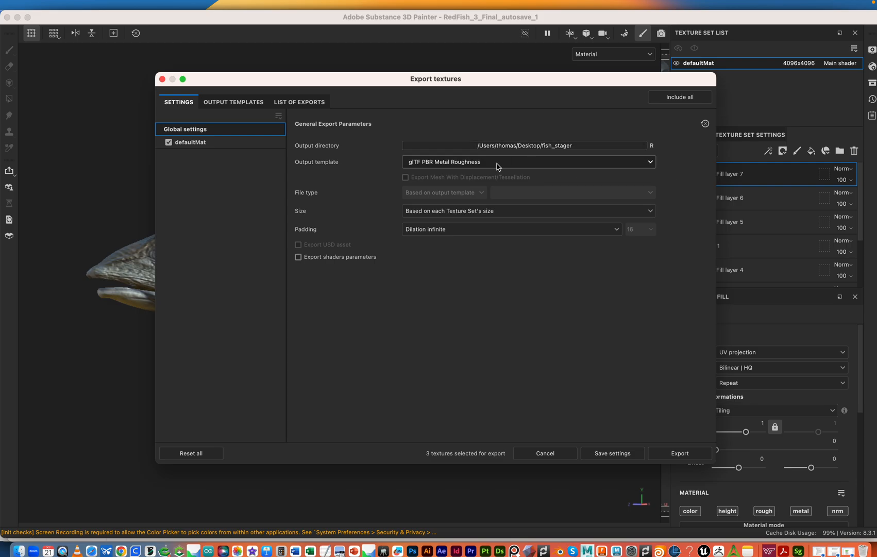
- Set the export's output template to Unreal Engine 4 (Packed)
click(437, 163)
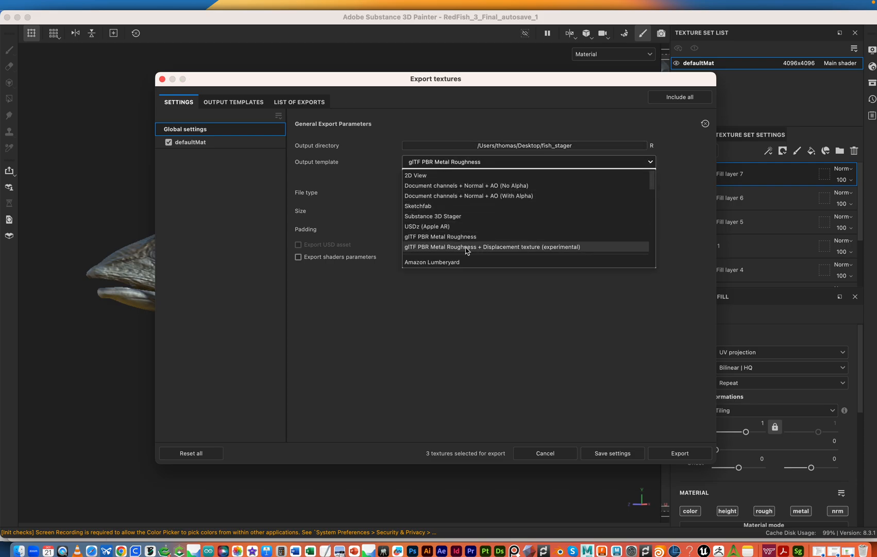
drag(652, 186, 650, 251)
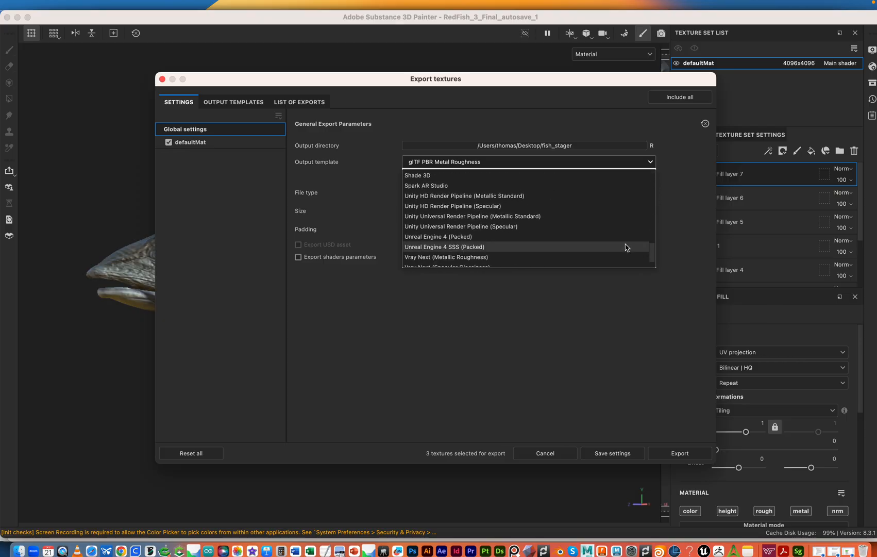
click(532, 236)
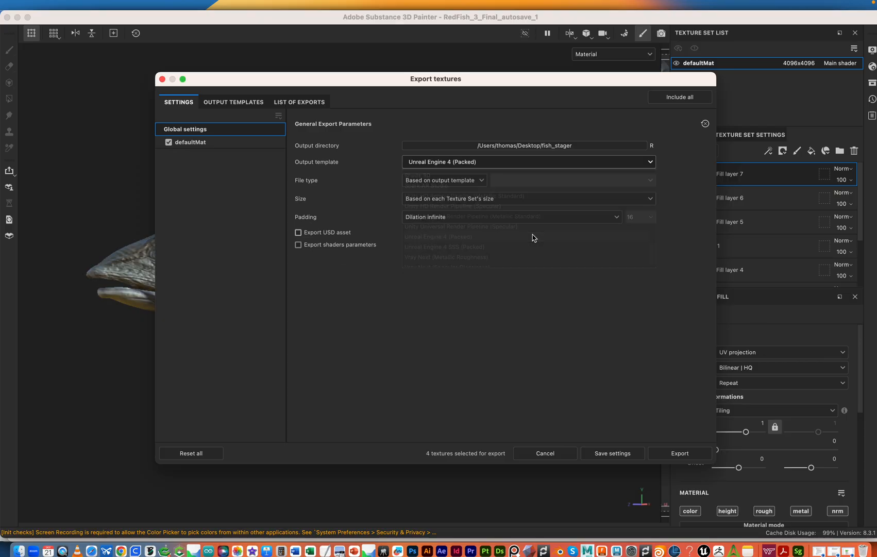
- Set the output template to glTF PBR Metal Roughness and export the fish textures
click(650, 162)
click(653, 233)
mouse_move(653, 233)
mouse_down()
mouse_move(656, 179)
mouse_move(653, 190)
mouse_up()
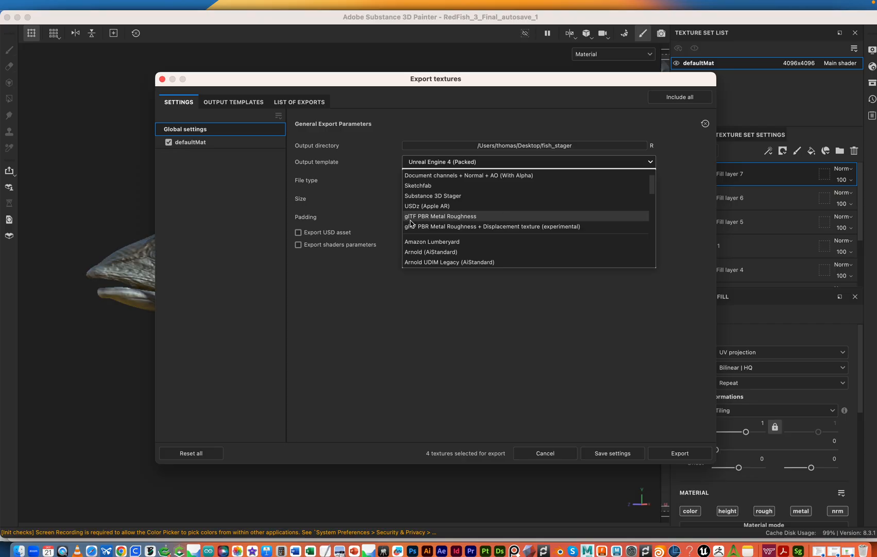
click(445, 217)
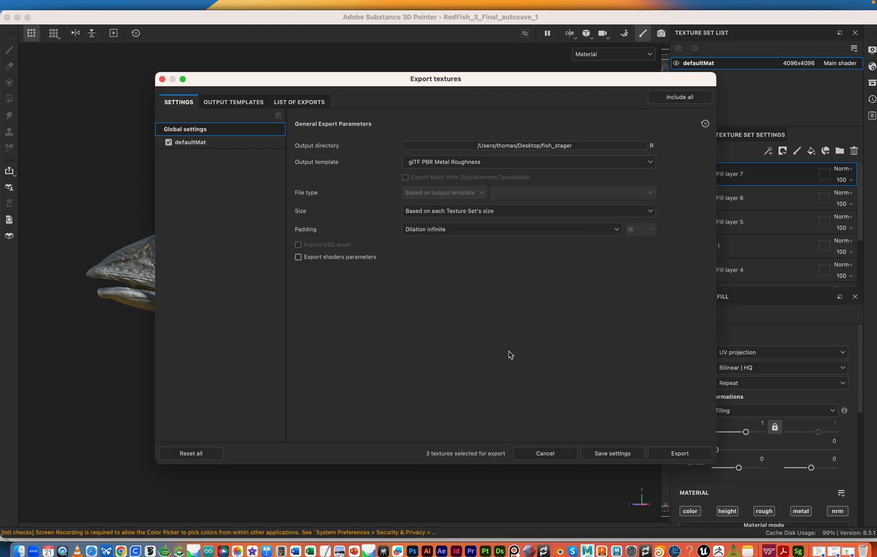
click(673, 455)
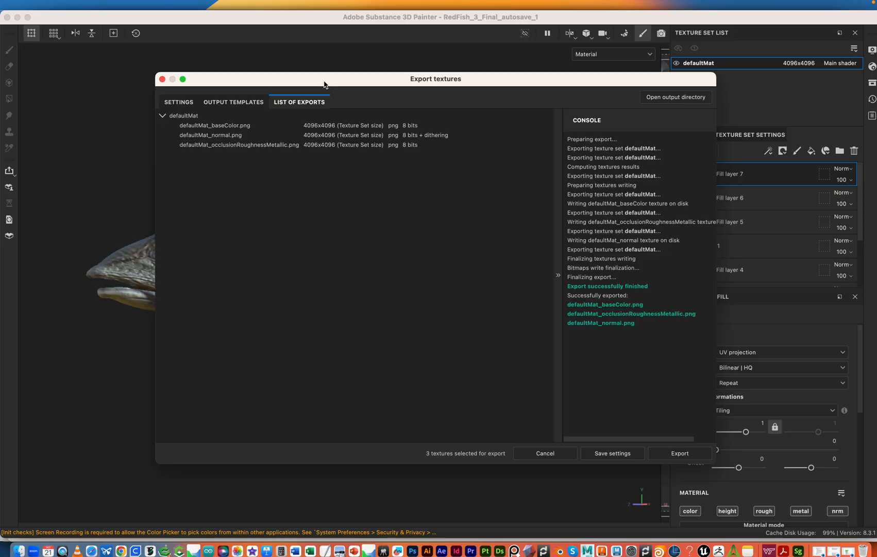
drag(299, 81, 206, 79)
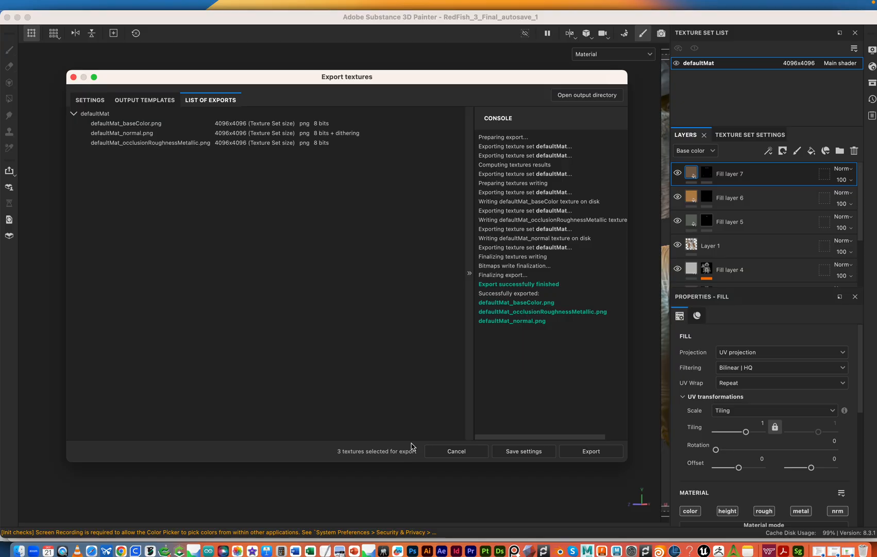
- Launch Adobe Substance 3D Stager from the Finder search results and create a new project in it
key(super+Tab)
key(super+Tab)
key(super+Tab)
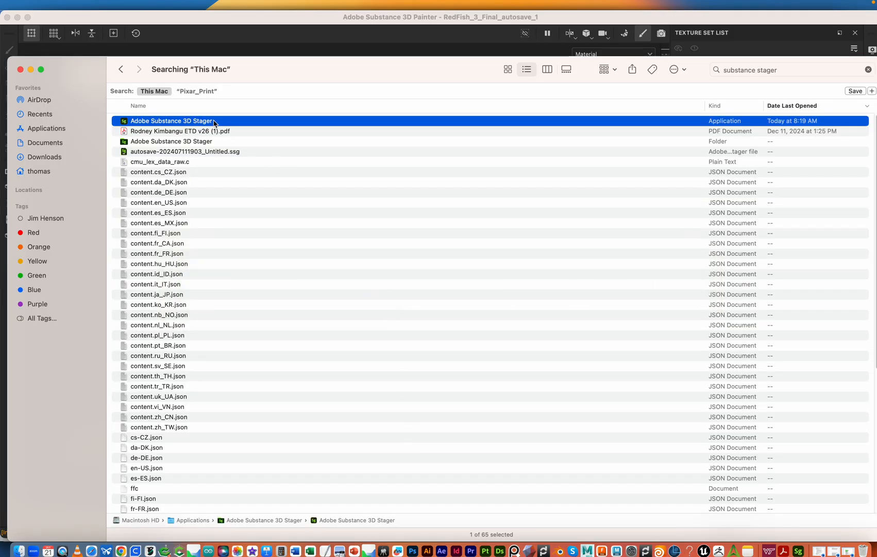
double_click(123, 123)
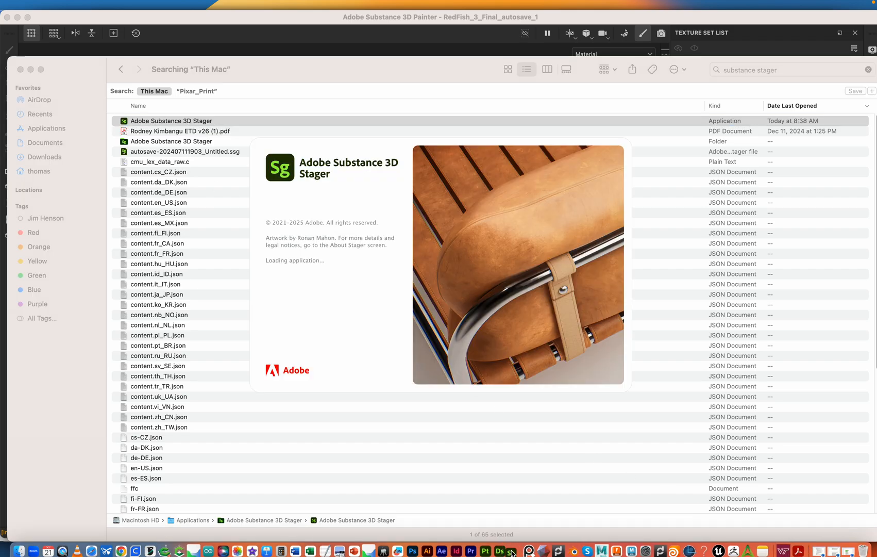
right_click(515, 551)
mouse_move(530, 486)
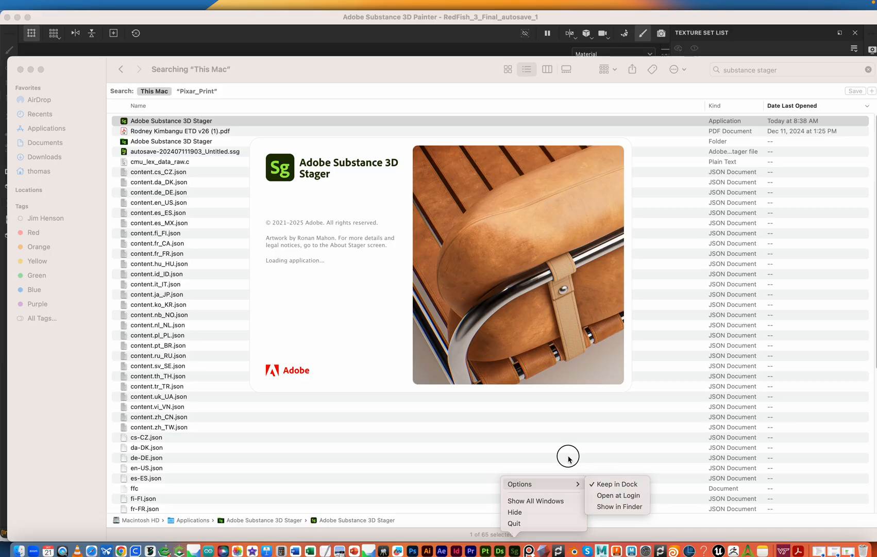
click(567, 511)
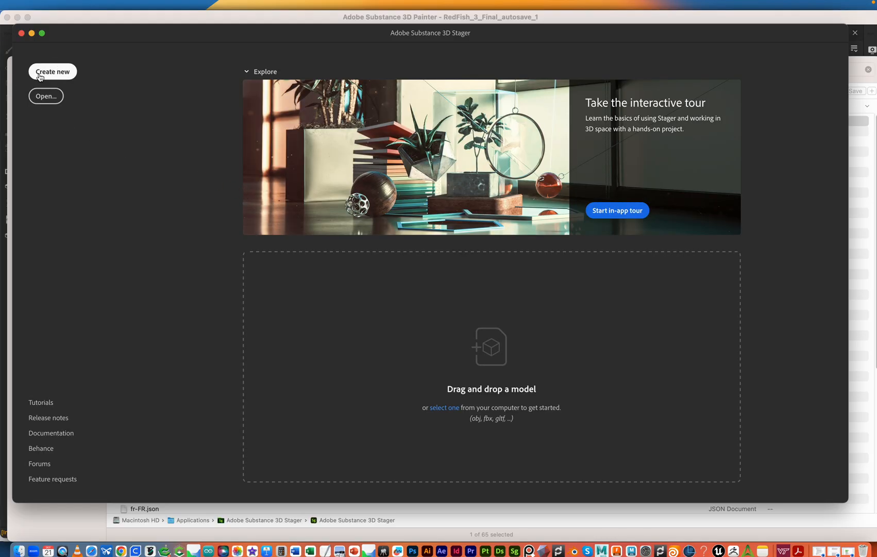
click(39, 77)
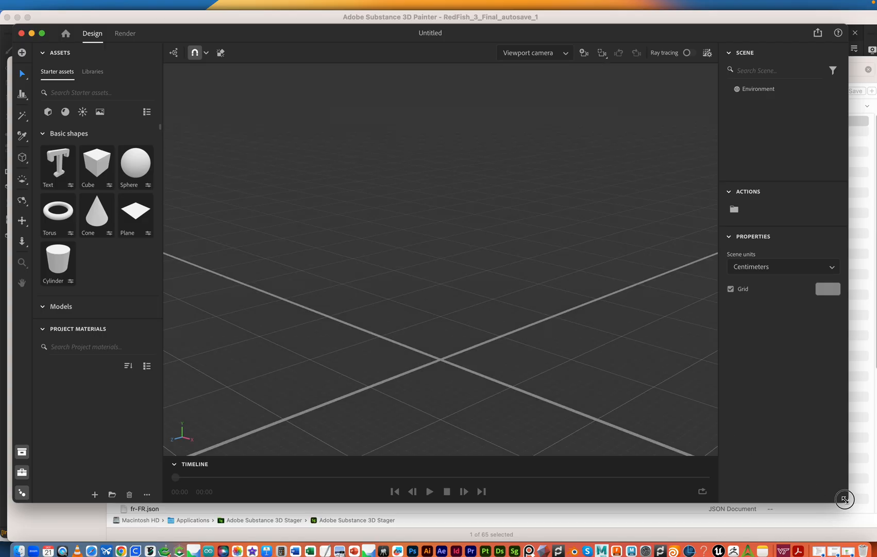
drag(848, 501, 868, 527)
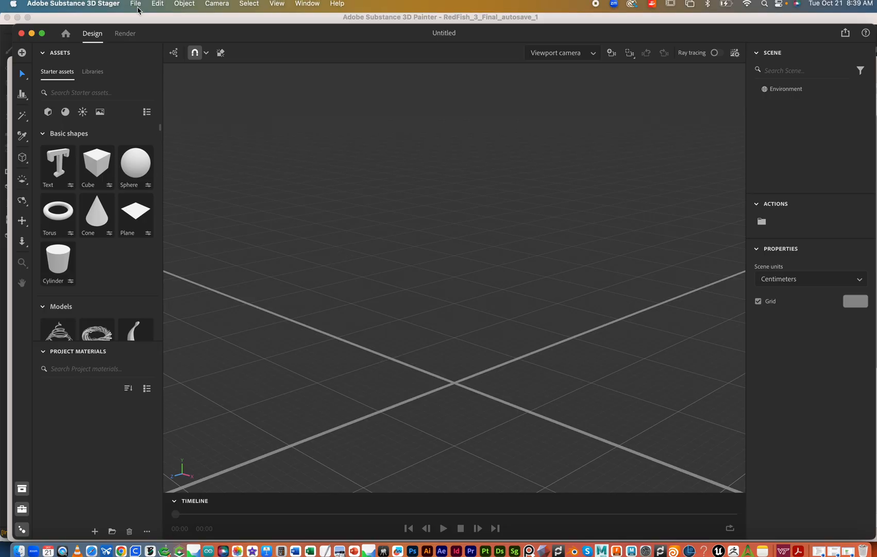
- Import RedFish_3_Final_autosave_1.gltf from the fish_stager folder into the scene, keeping the offered import settings
click(136, 4)
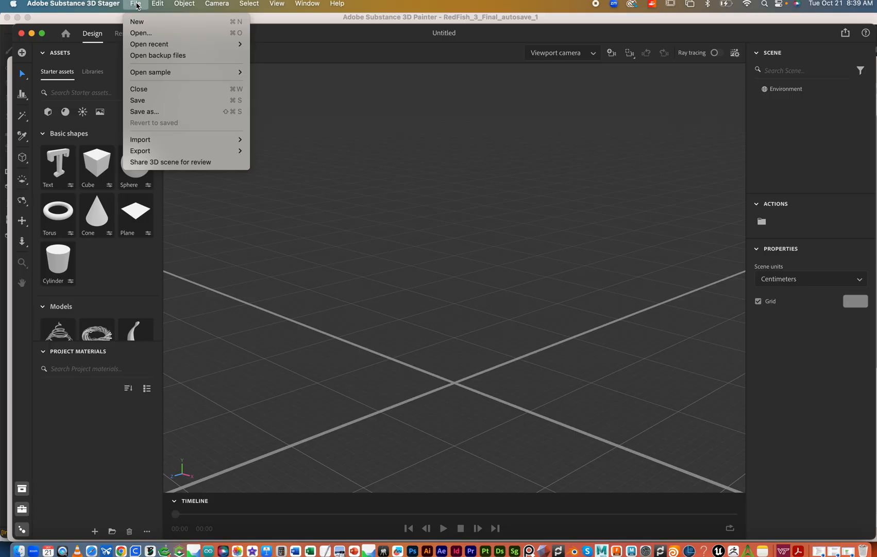
mouse_move(200, 139)
click(296, 139)
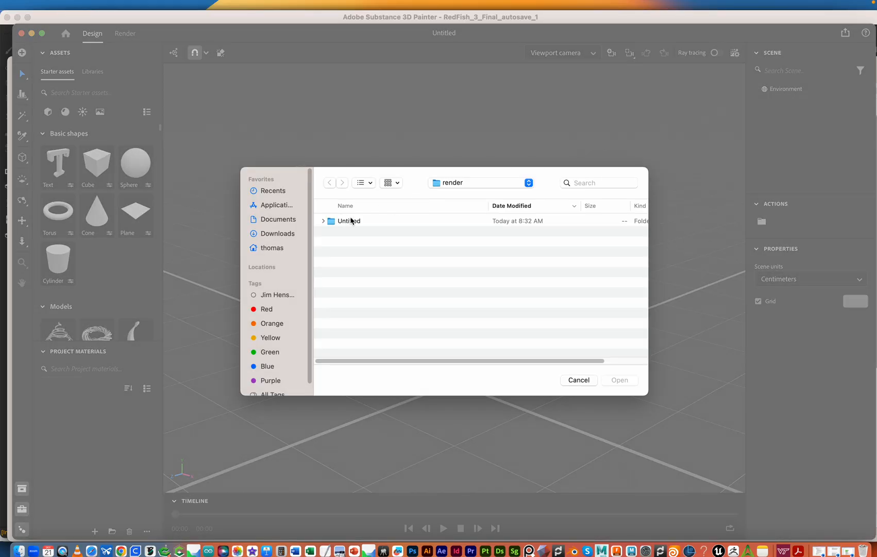
click(474, 184)
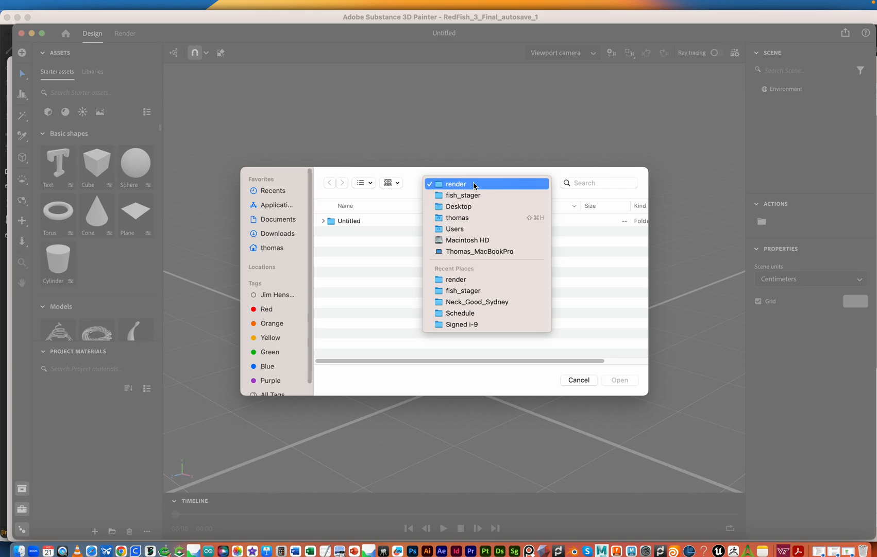
click(476, 195)
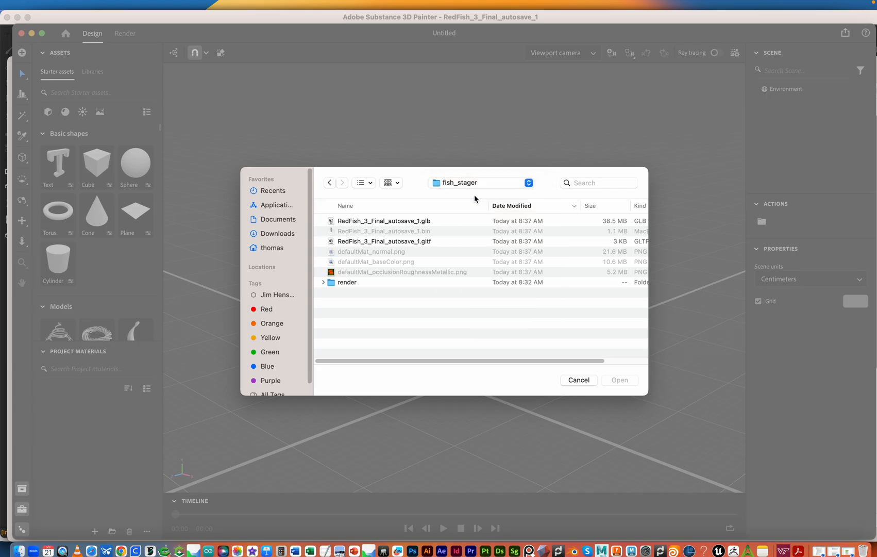
click(417, 222)
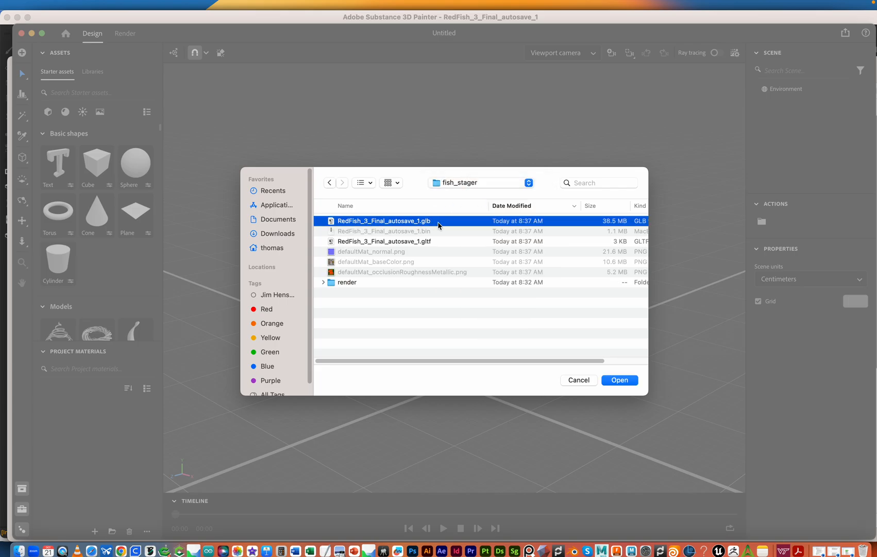
click(435, 245)
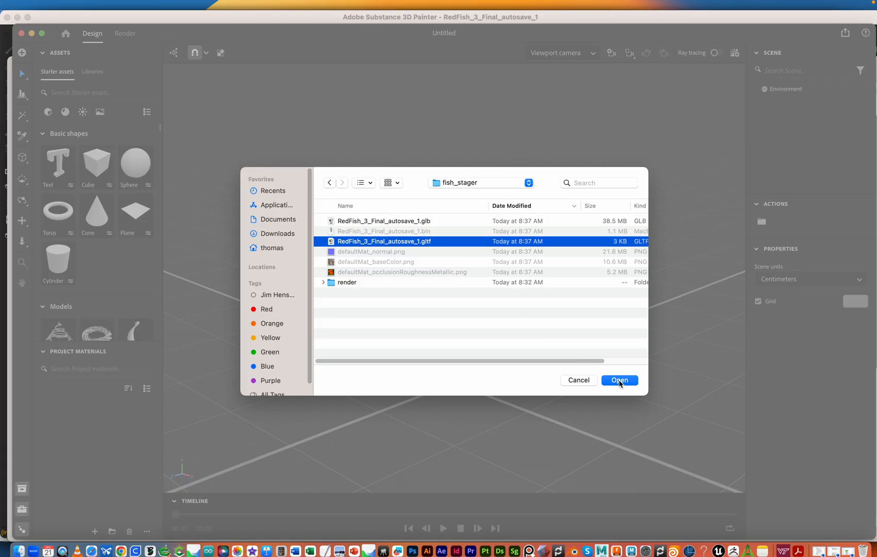
click(620, 381)
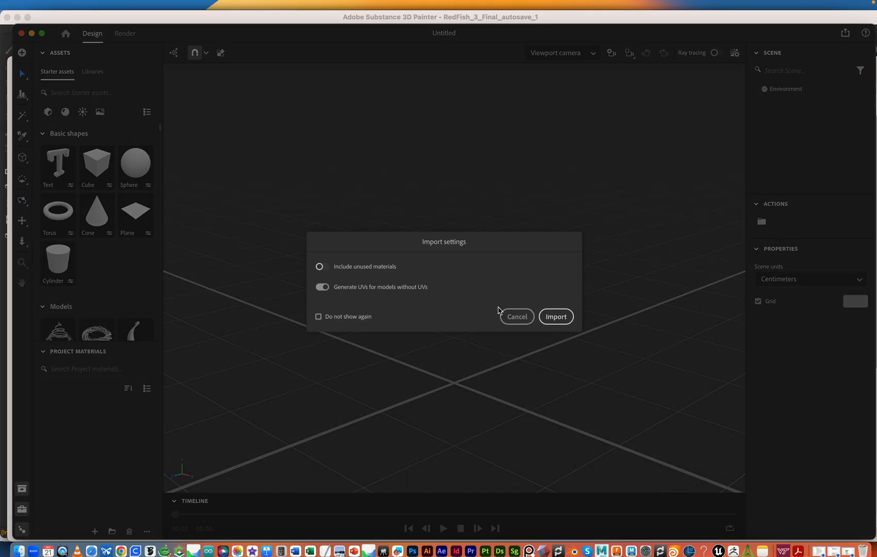
click(557, 318)
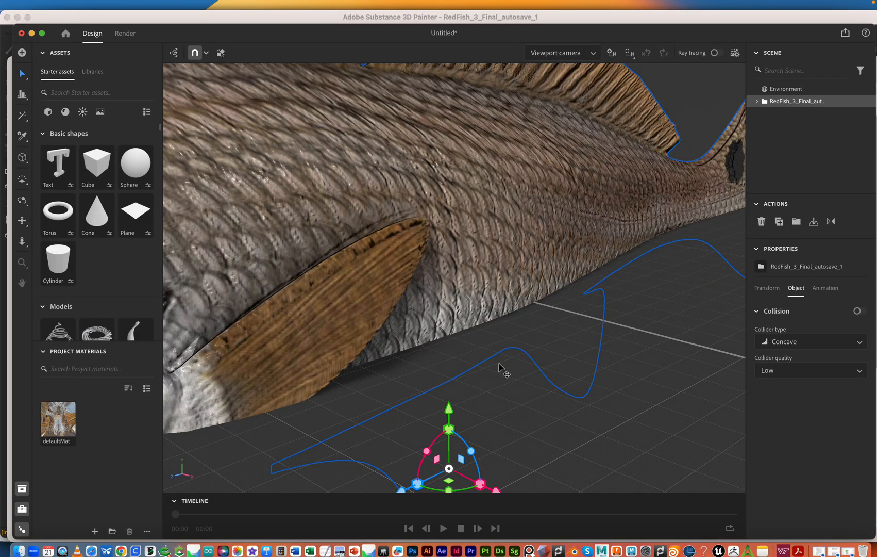
- Raise the fish vertically above the ground grid to a Y position of about 282 cm
scroll(499, 365, down, 5)
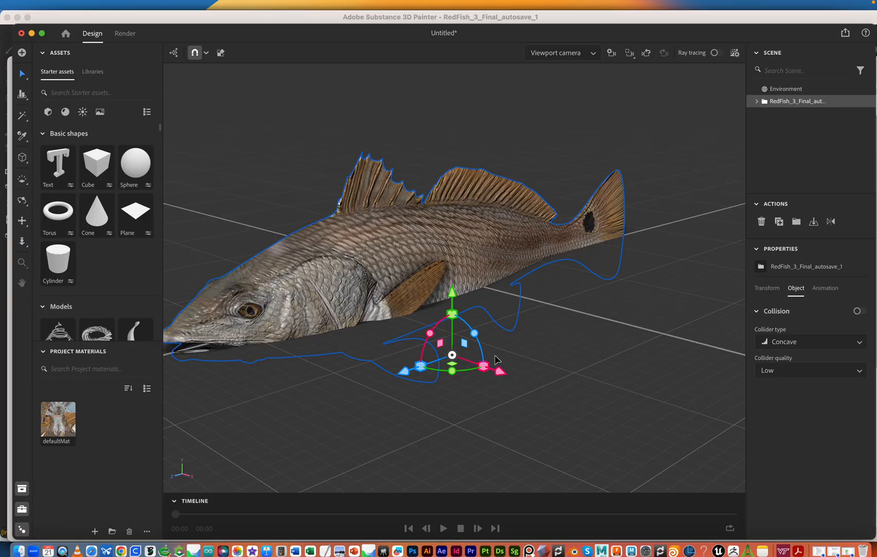
middle_drag(495, 354, 545, 362)
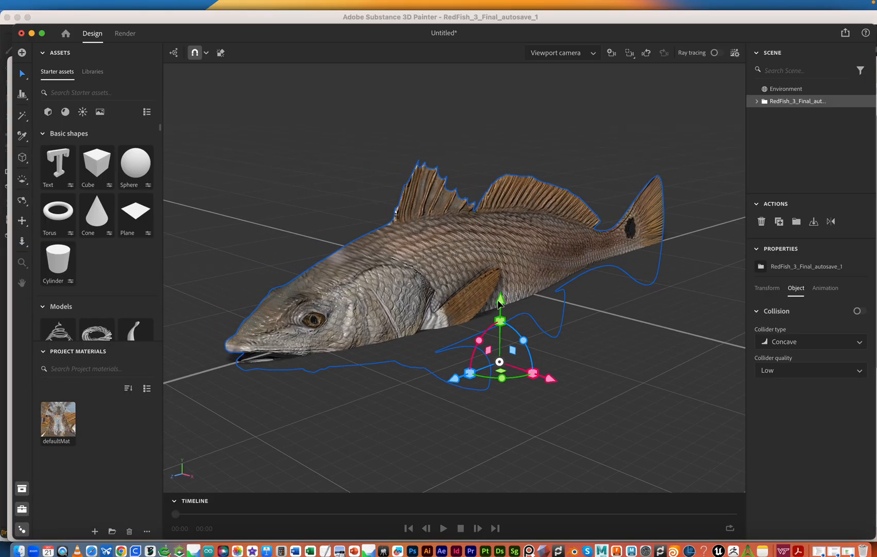
drag(499, 286, 500, 190)
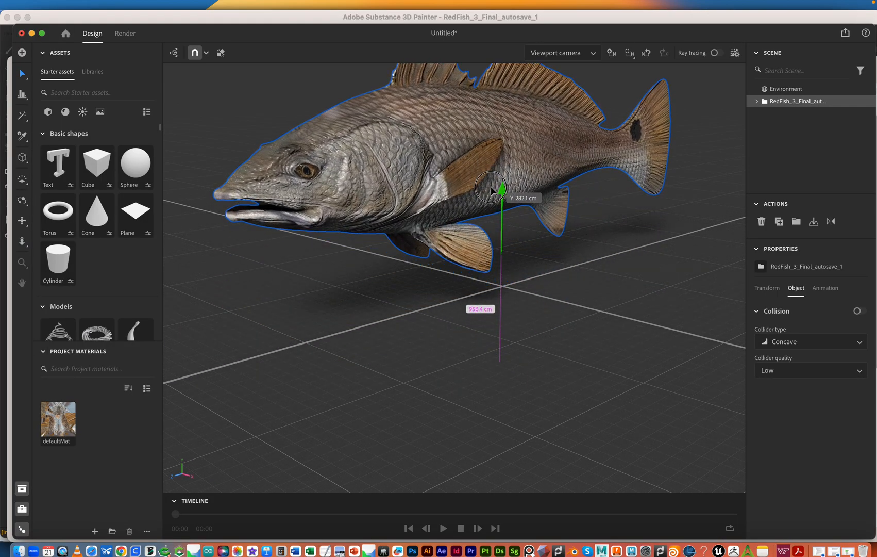
middle_drag(491, 202, 495, 280)
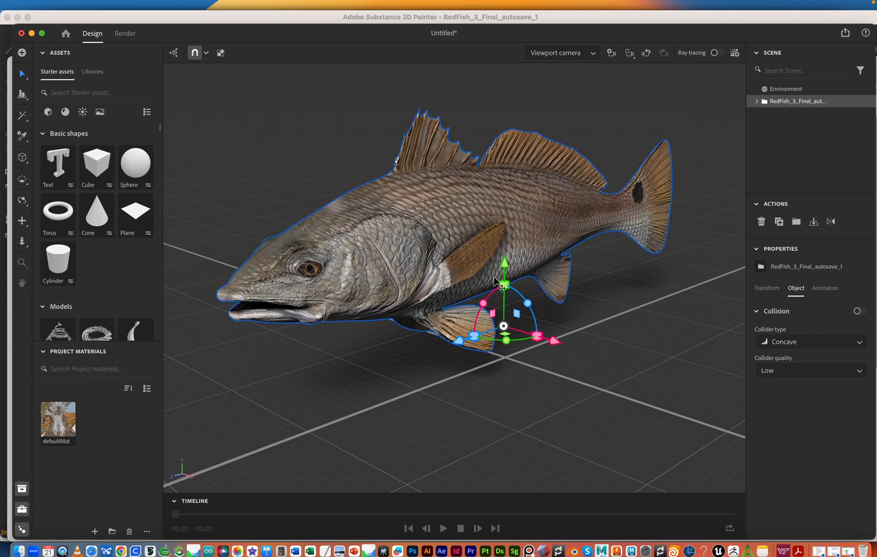
- Compare the fish with and without ray tracing, leaving ray tracing on, and reselect the fish model
click(716, 53)
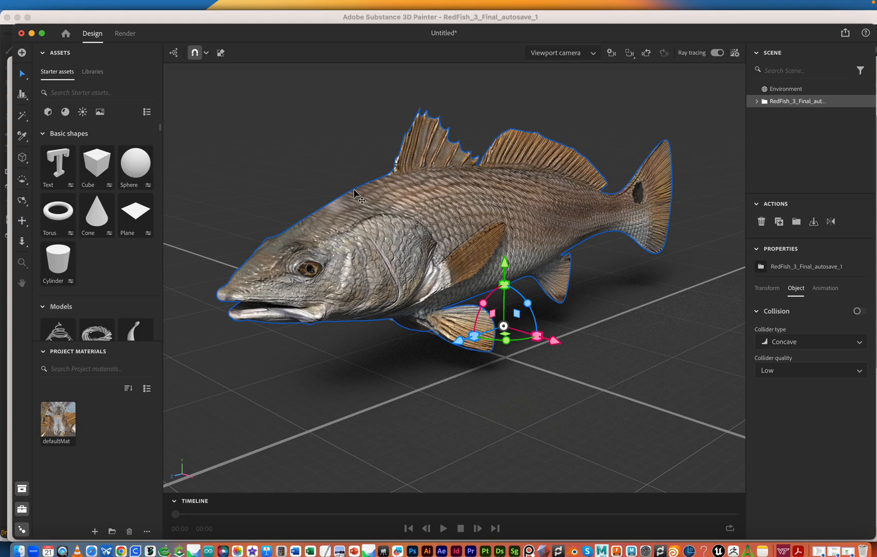
click(717, 53)
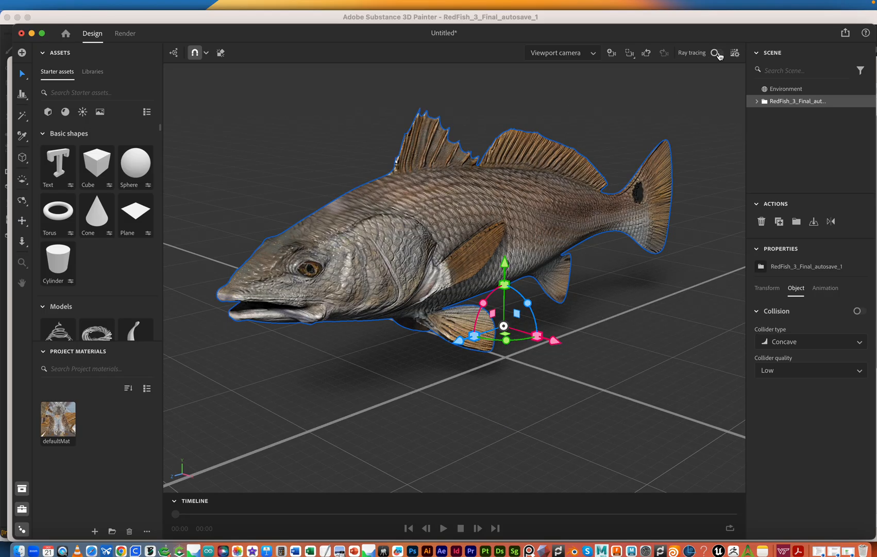
click(717, 55)
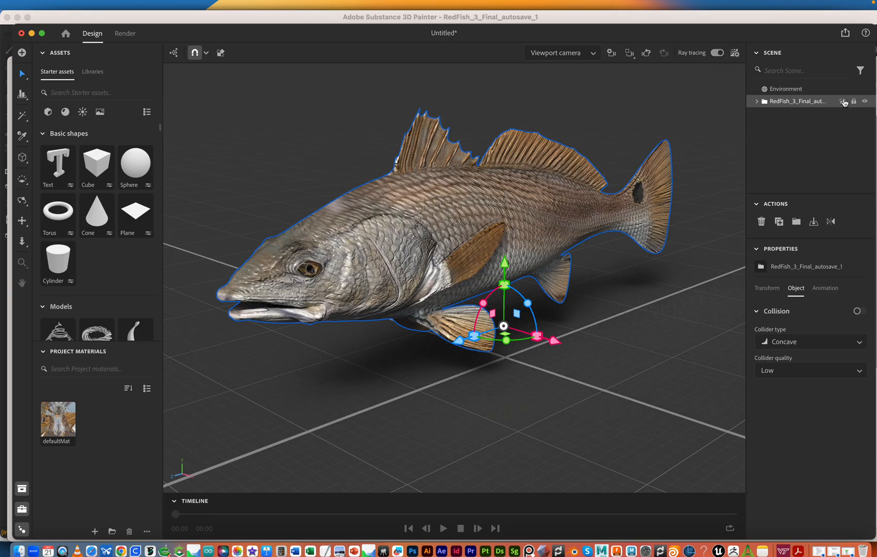
click(695, 155)
click(582, 185)
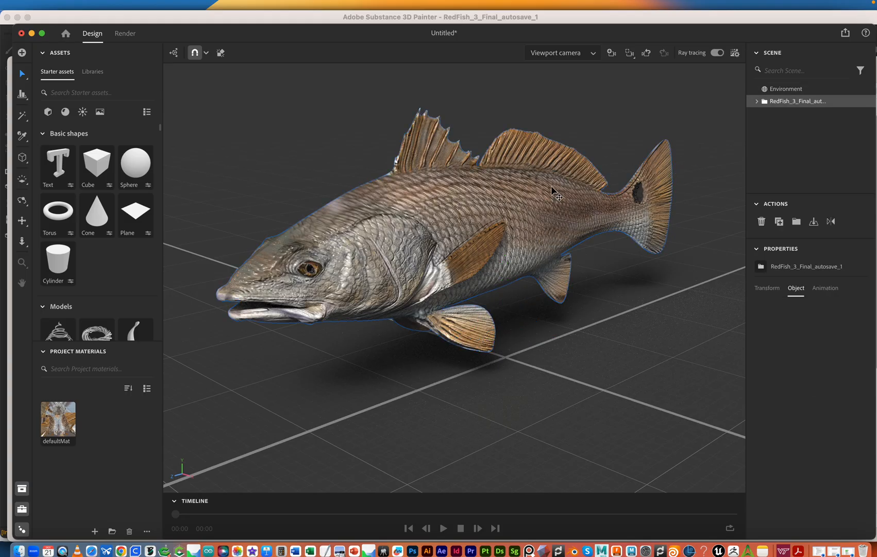
- Look at the Environment's background properties and the fish model's object properties
click(774, 91)
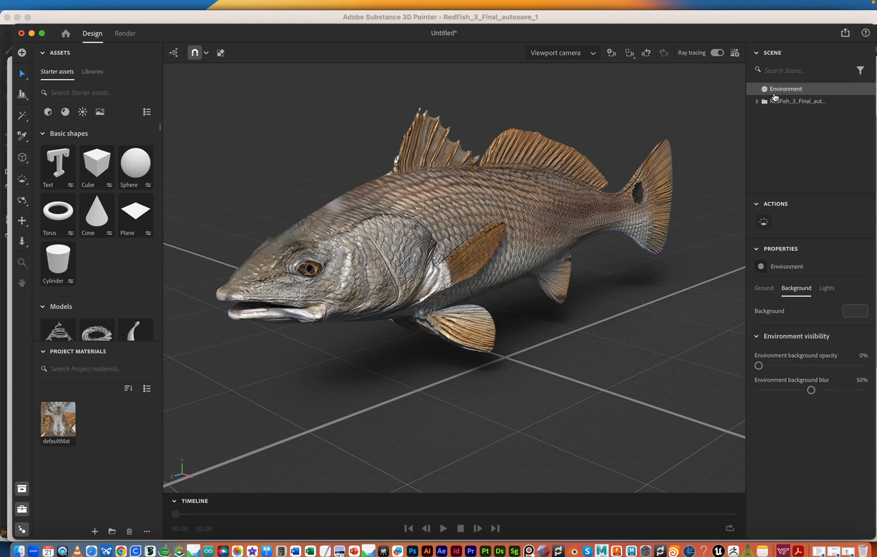
click(778, 103)
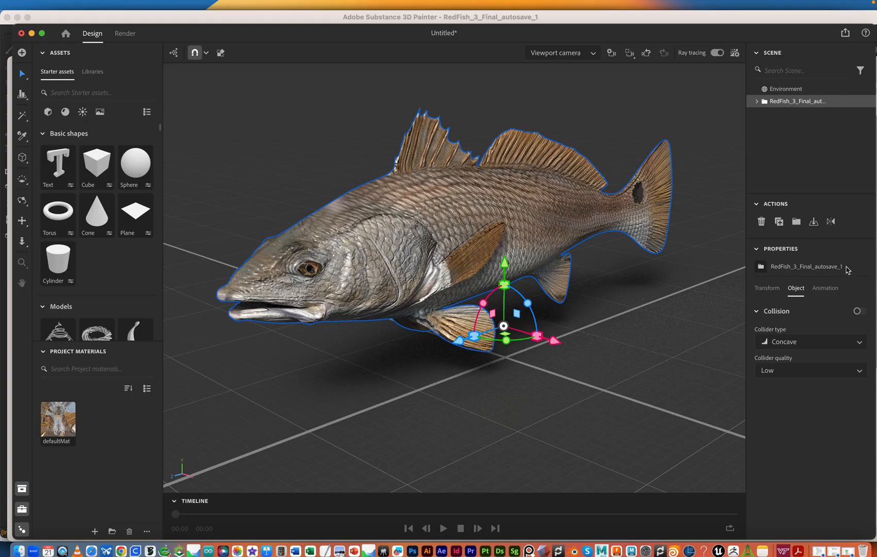
click(786, 90)
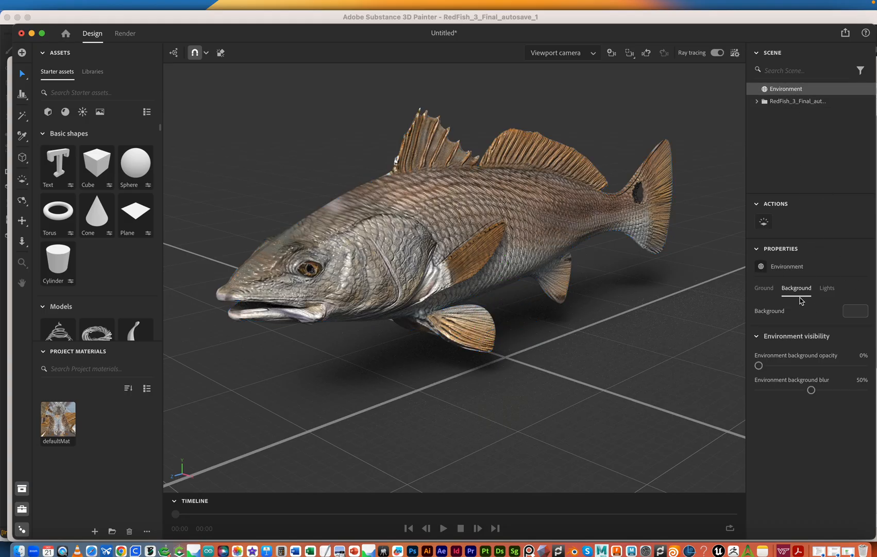
- Select the fish model and enable the Orbit animation for it
click(811, 105)
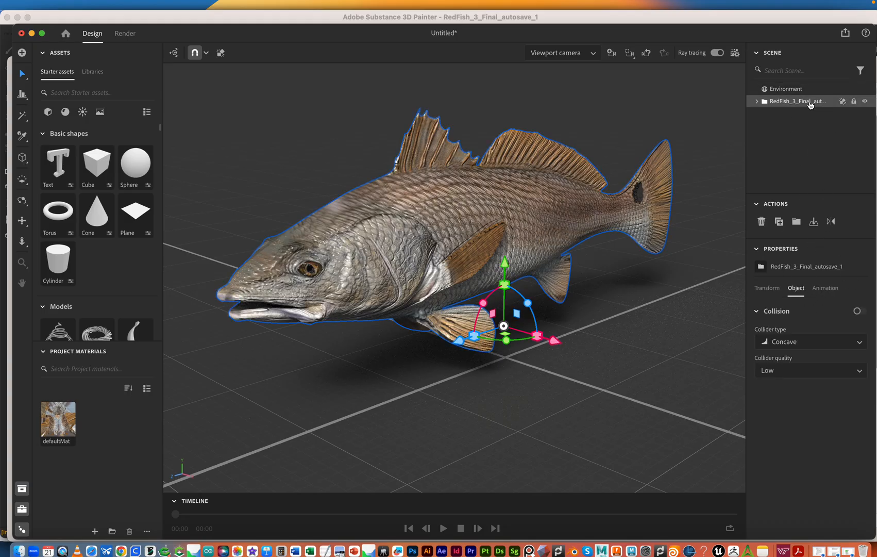
click(828, 289)
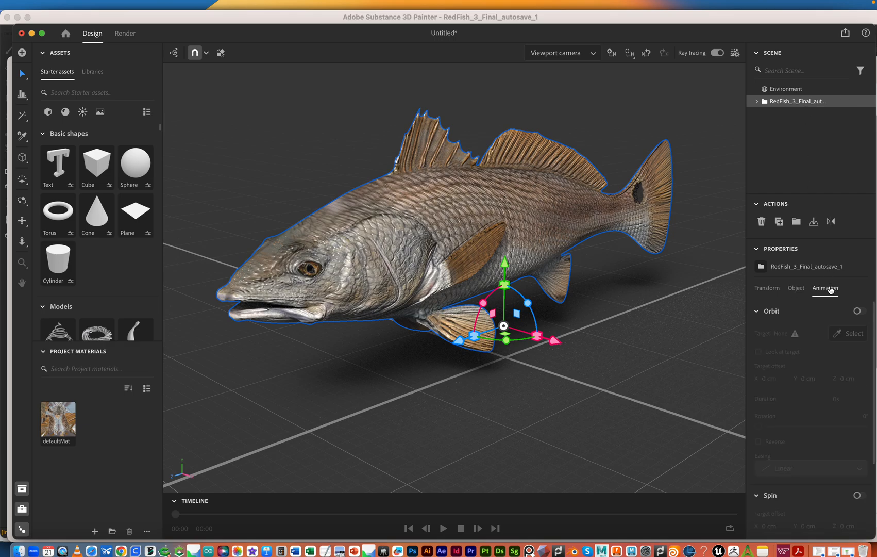
click(860, 311)
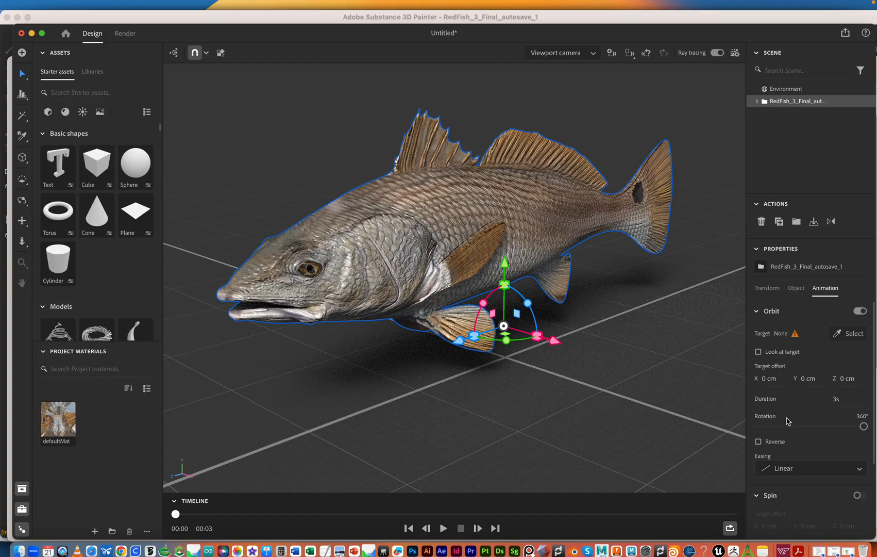
click(849, 402)
- Try raising the fish higher above the ground grid and undo the move
drag(504, 266, 504, 234)
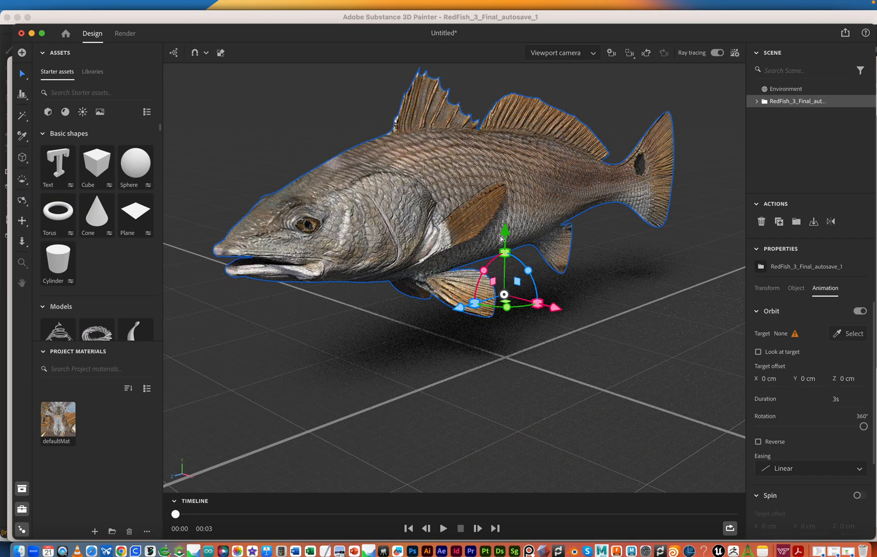
key(super+z)
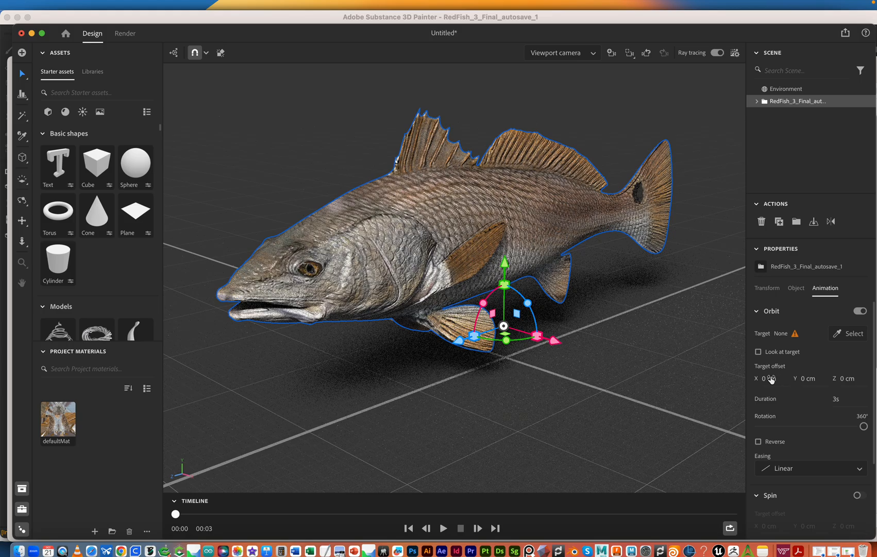
mouse_move(771, 380)
mouse_down()
mouse_move(779, 380)
mouse_move(763, 378)
mouse_up()
- Enable the Spin animation on the fish and set its rotation to 198°
scroll(846, 365, down, 2)
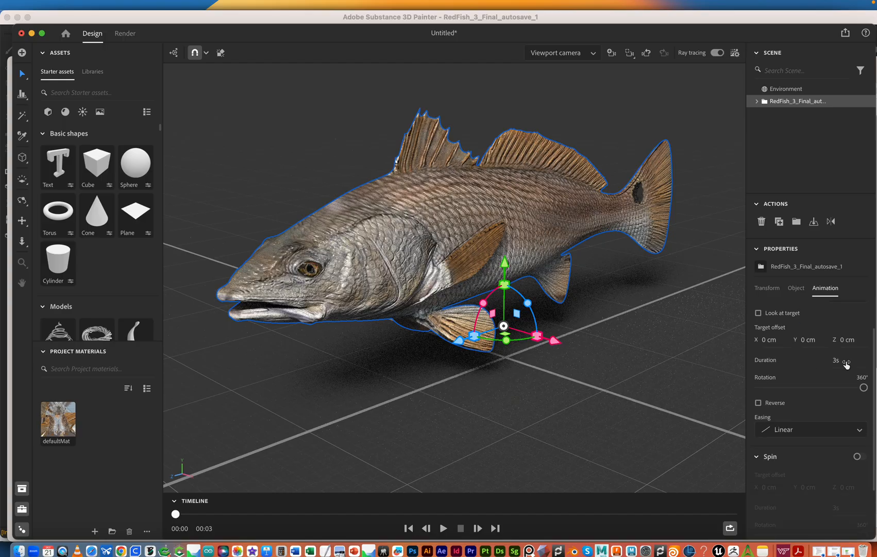
click(859, 455)
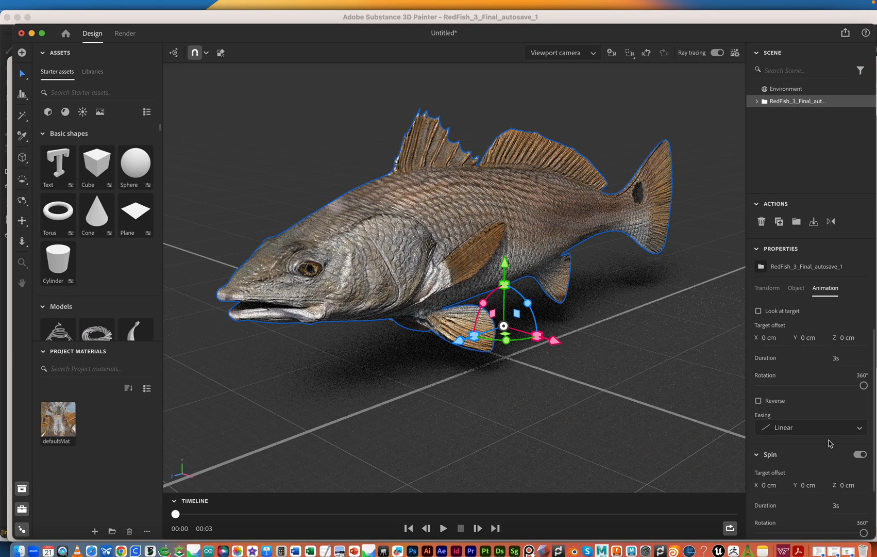
scroll(830, 443, down, 2)
drag(863, 499, 817, 500)
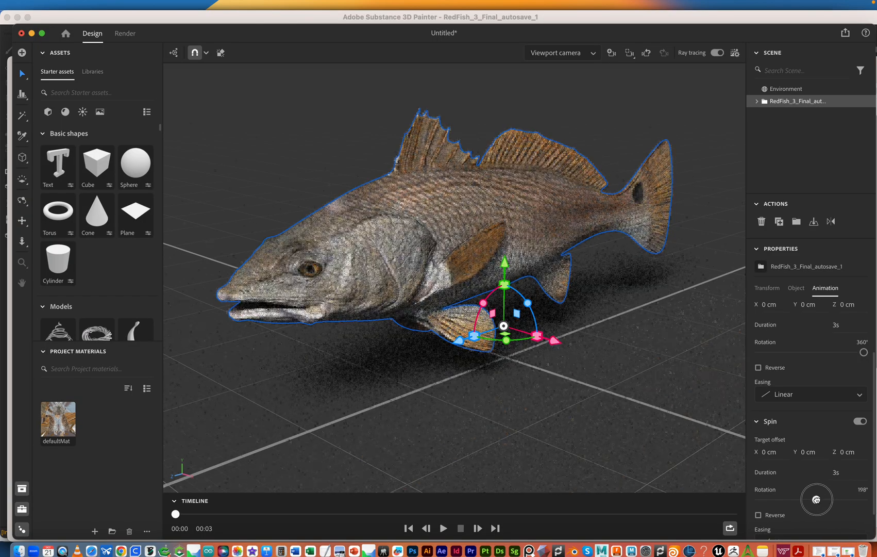
scroll(806, 477, down, 2)
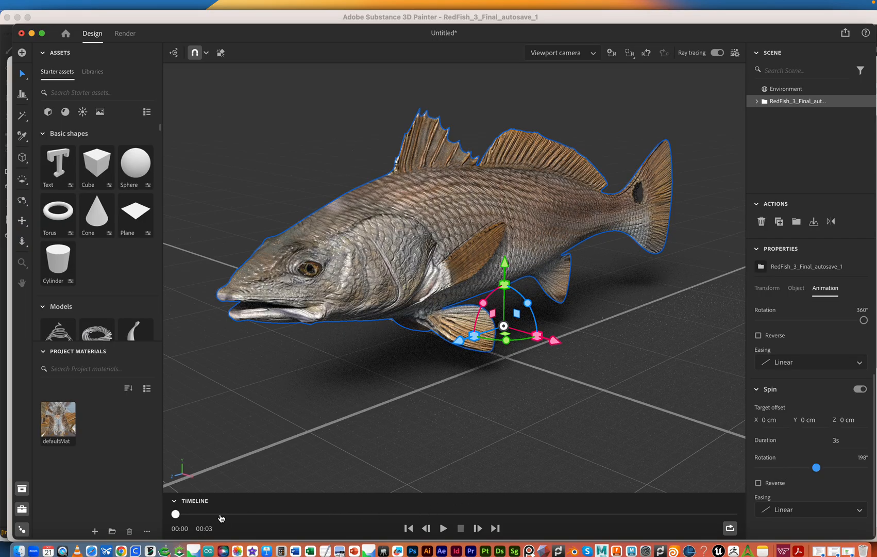
- Scrub through the timeline to preview the fish's combined orbit and spin, and reset it to the start
drag(223, 514, 240, 513)
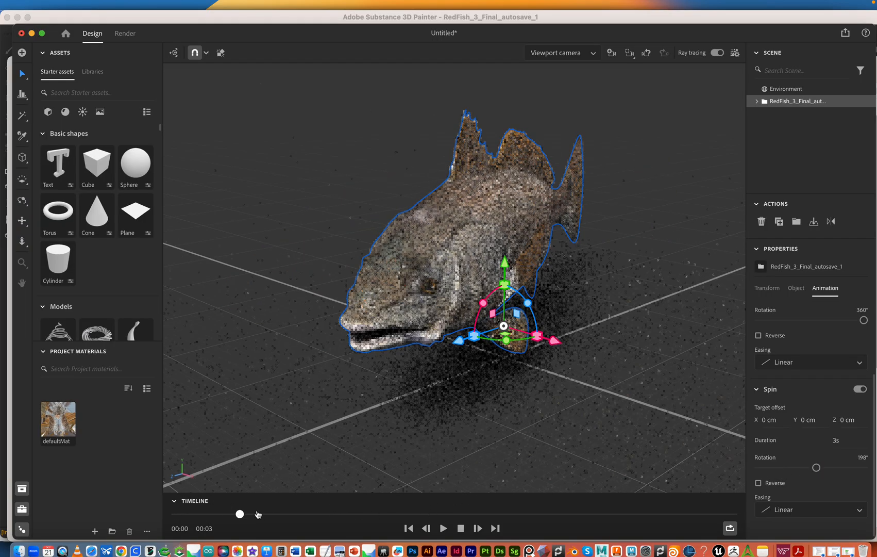
click(393, 513)
click(534, 513)
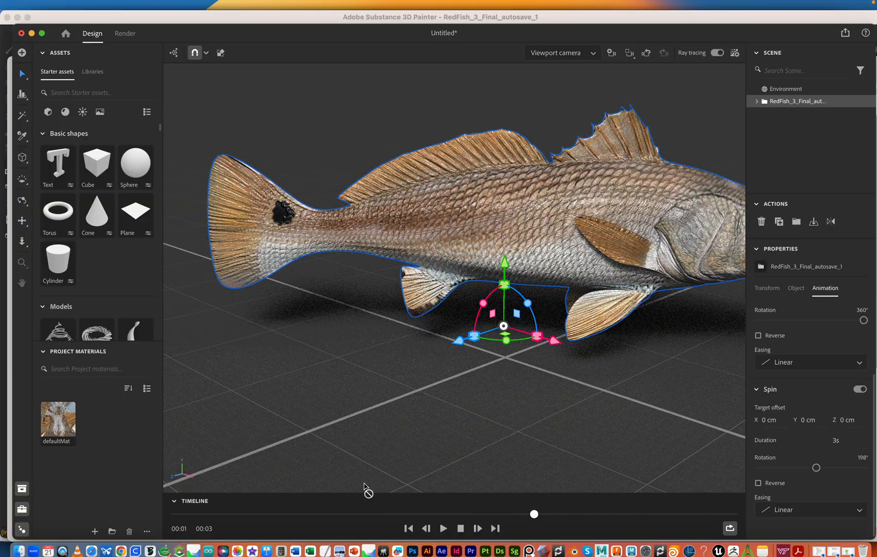
click(460, 528)
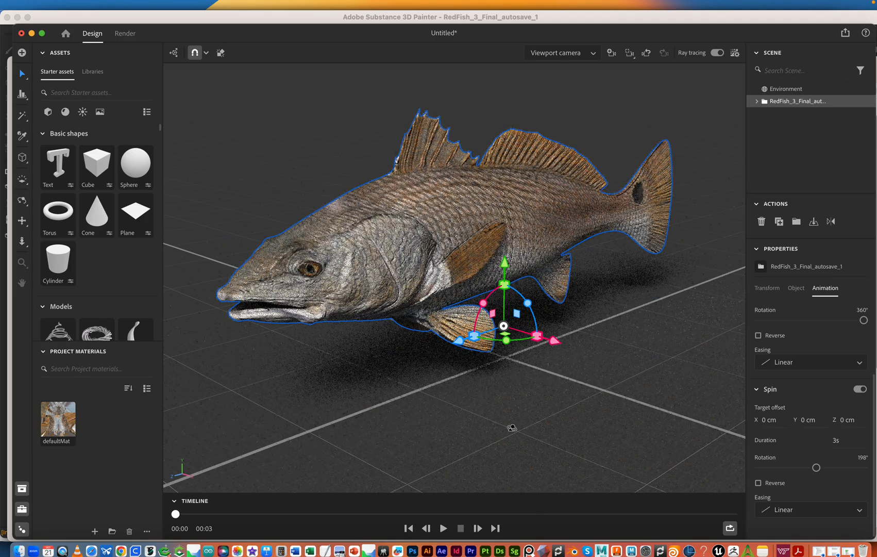
- Frame the whole fish smaller in the viewport camera and play the animation, stopping it to allow editing again
alt+right_drag(508, 429, 503, 426)
middle_drag(508, 416, 493, 417)
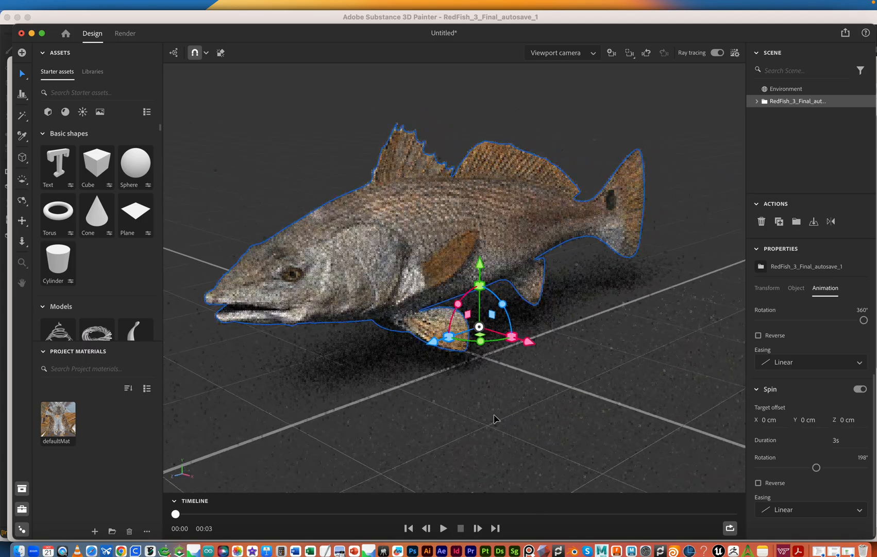
scroll(495, 417, down, 2)
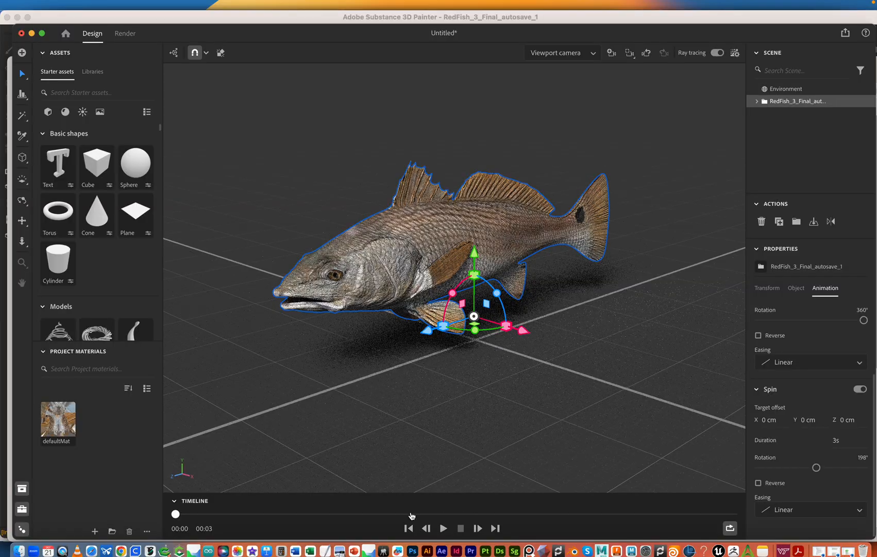
click(443, 528)
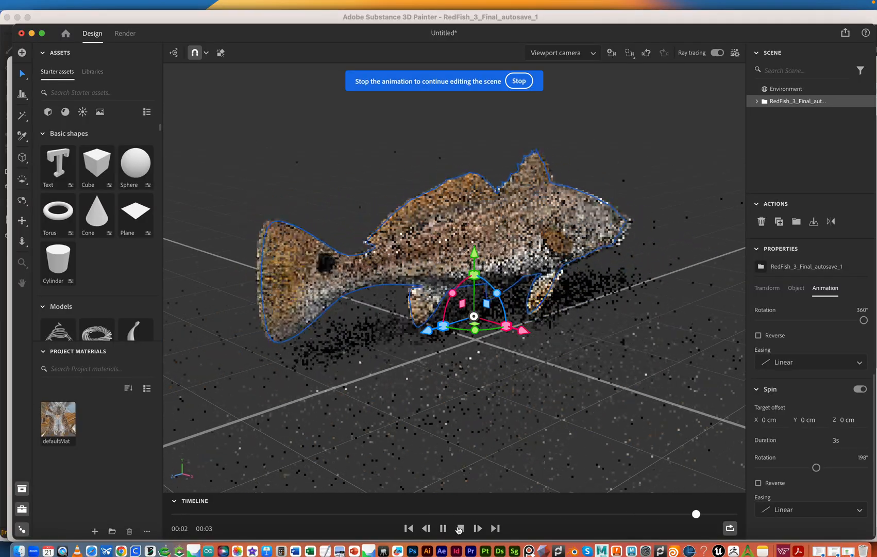
click(460, 527)
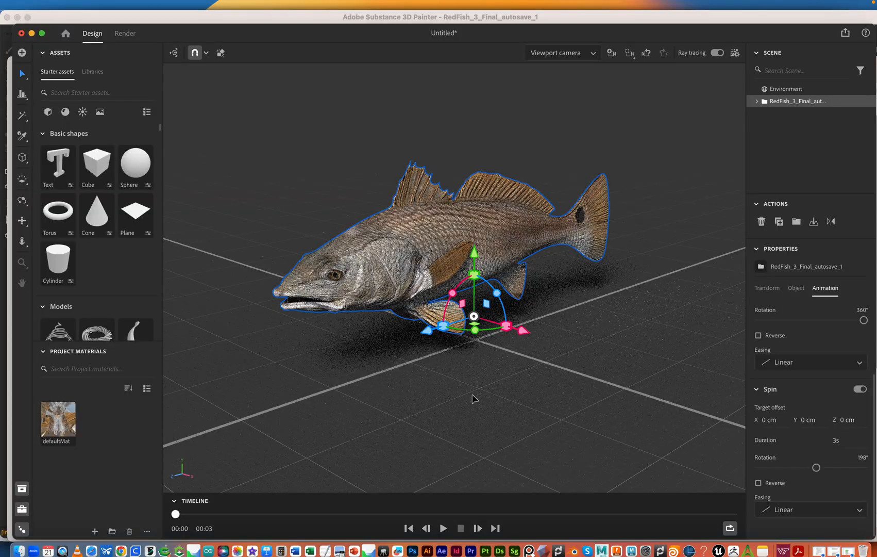
mouse_move(472, 386)
middle_down()
mouse_move(453, 392)
mouse_move(460, 396)
middle_up()
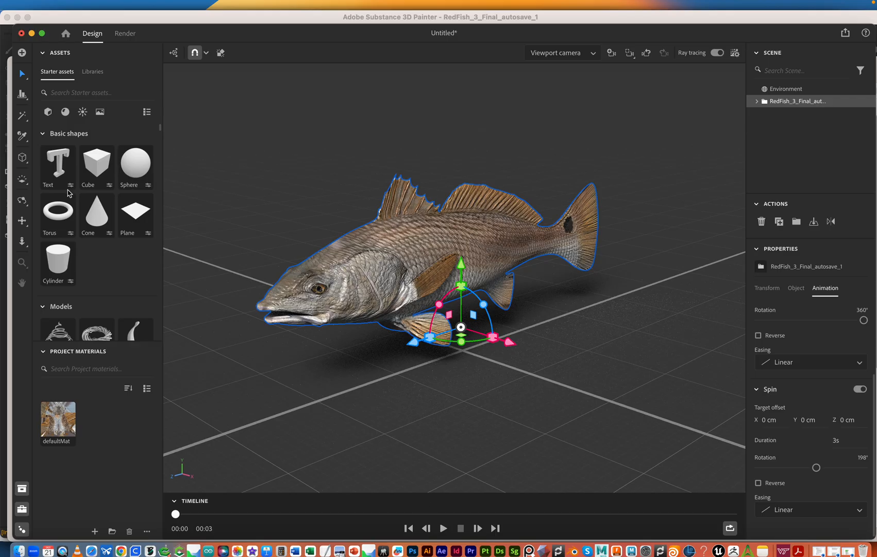
- Set the render export filename to fish and the save location to the render folder inside fish_stager
click(126, 34)
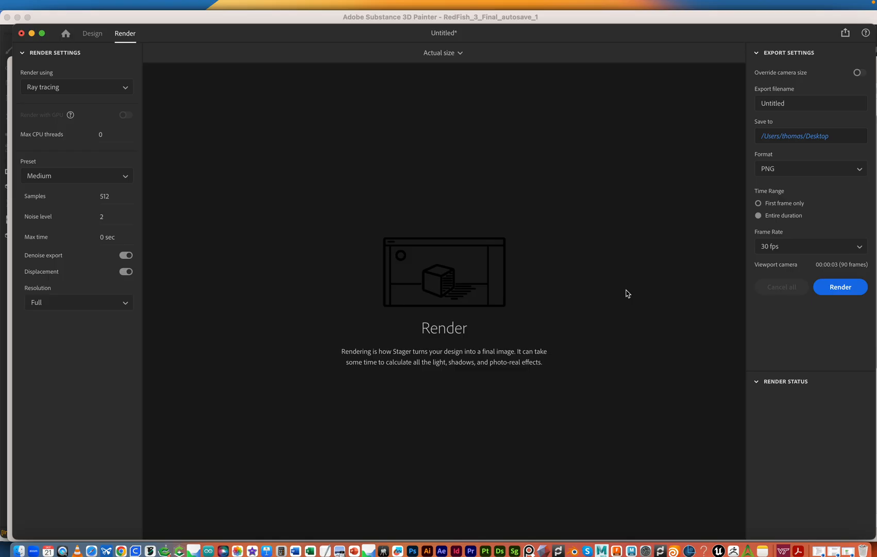
click(797, 105)
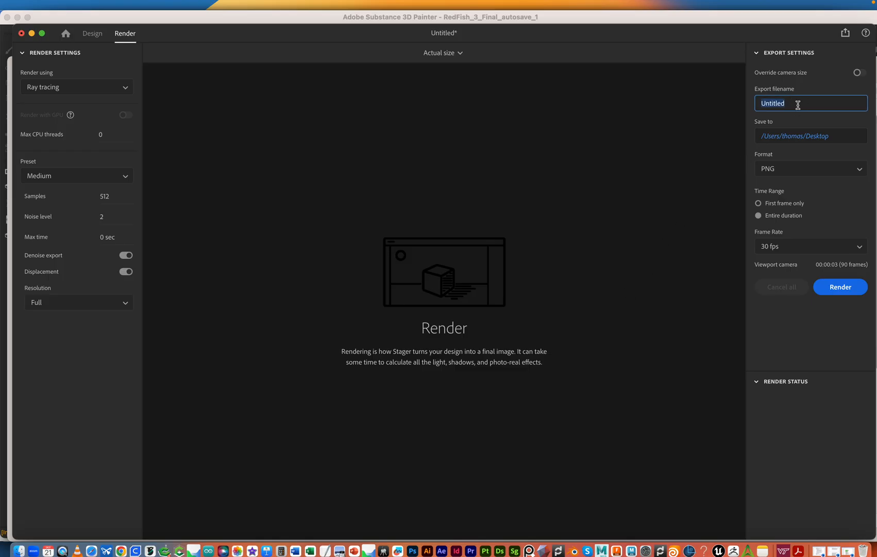
text(fish)
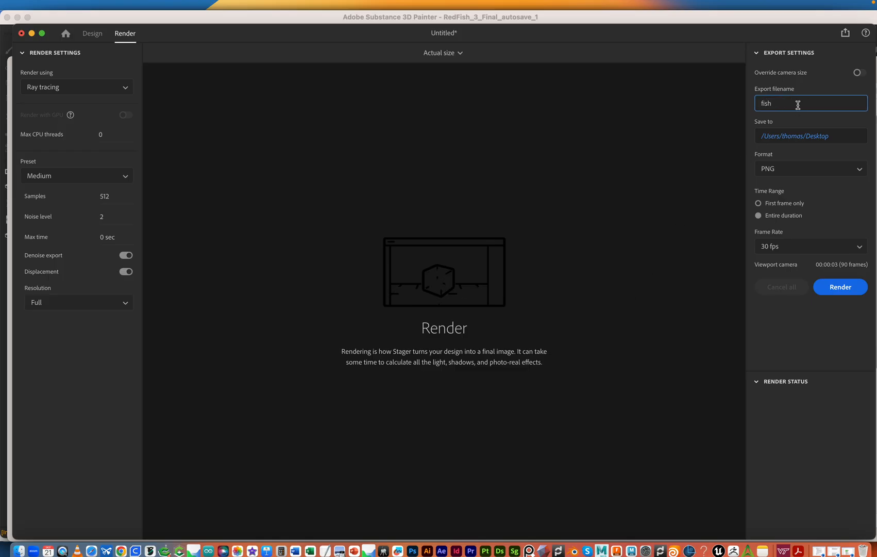
click(821, 139)
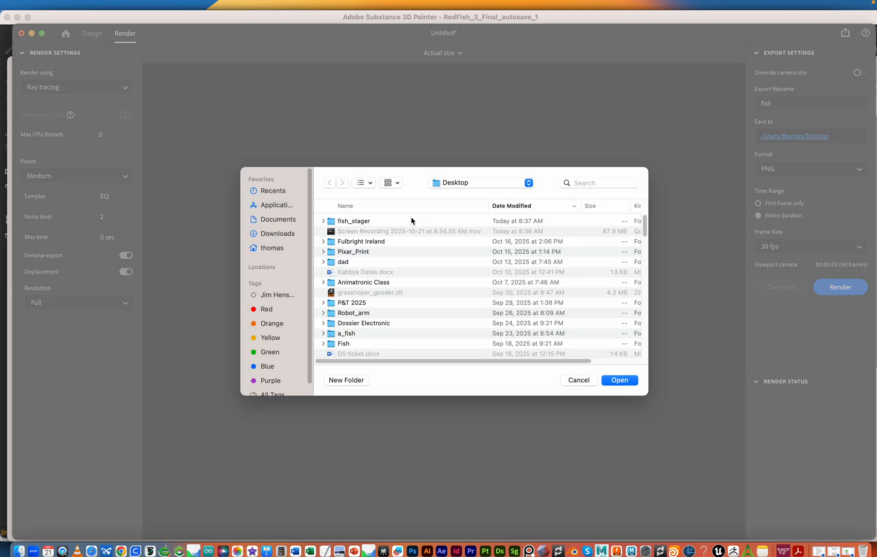
double_click(411, 220)
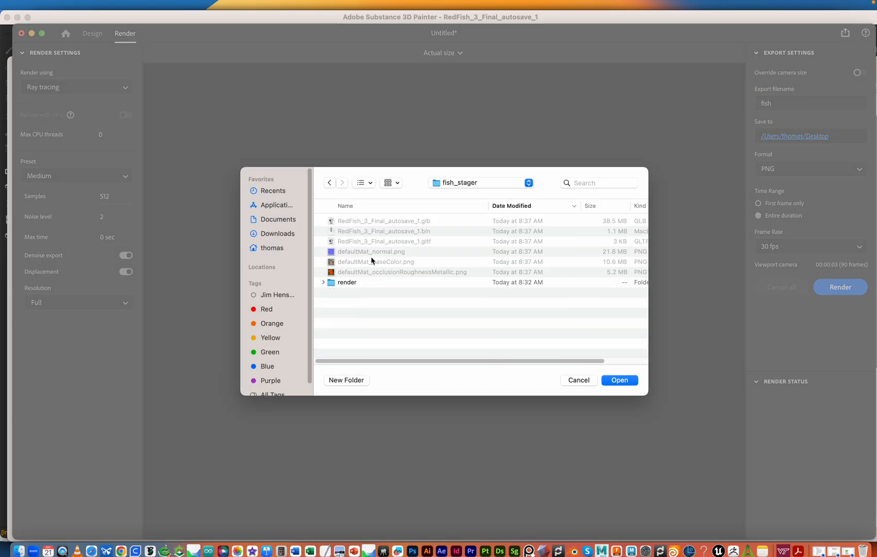
click(355, 283)
click(628, 382)
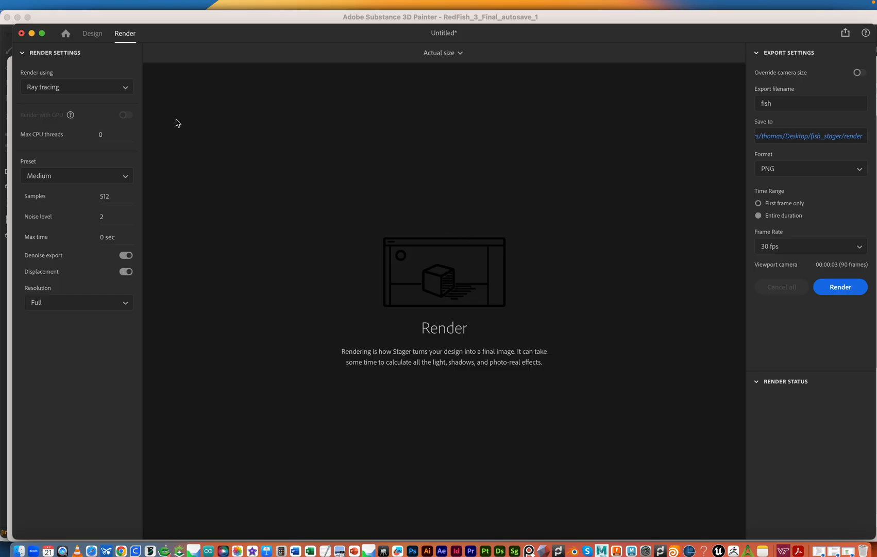
- Review the render quality presets, keep Medium, and start the ray-traced PNG render of the entire duration at 30 fps
click(94, 176)
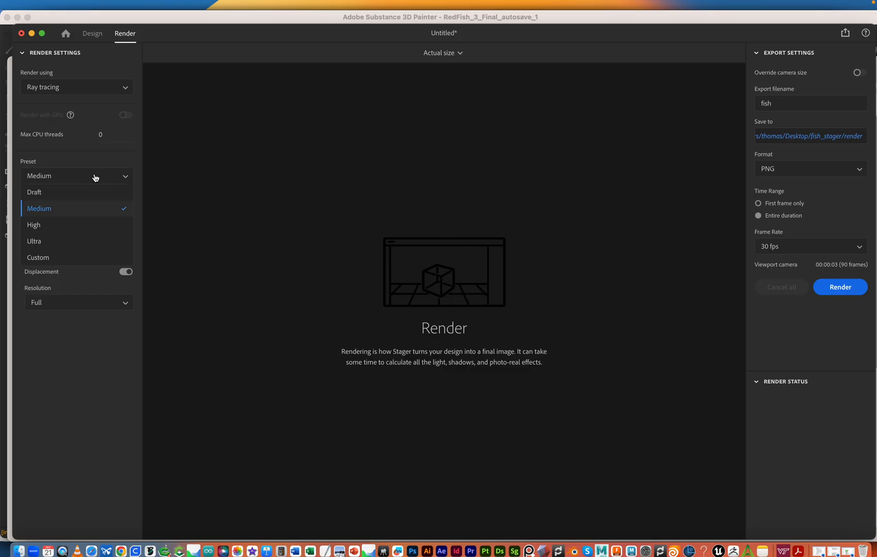
click(98, 156)
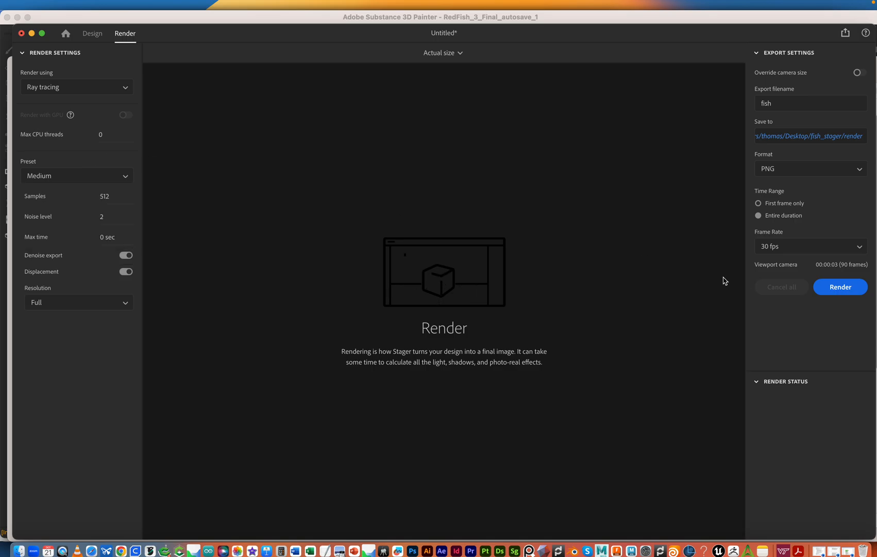
click(127, 177)
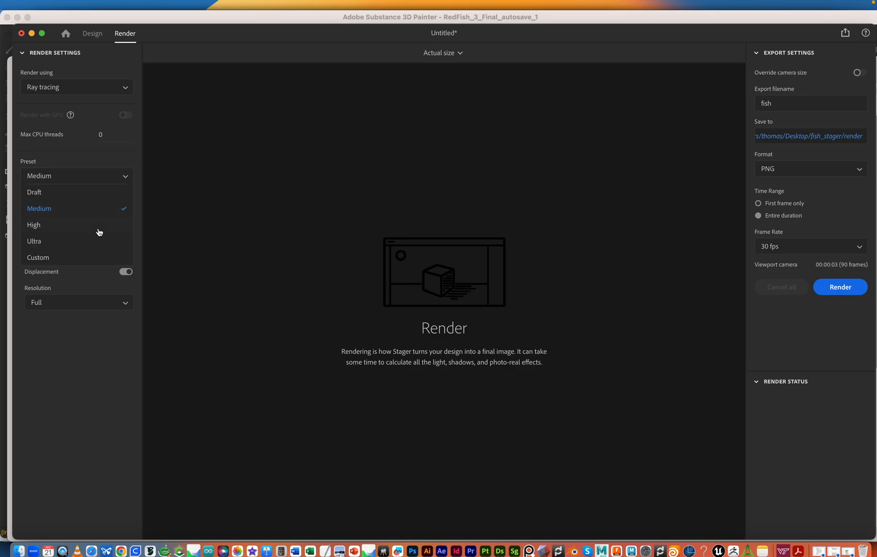
click(121, 166)
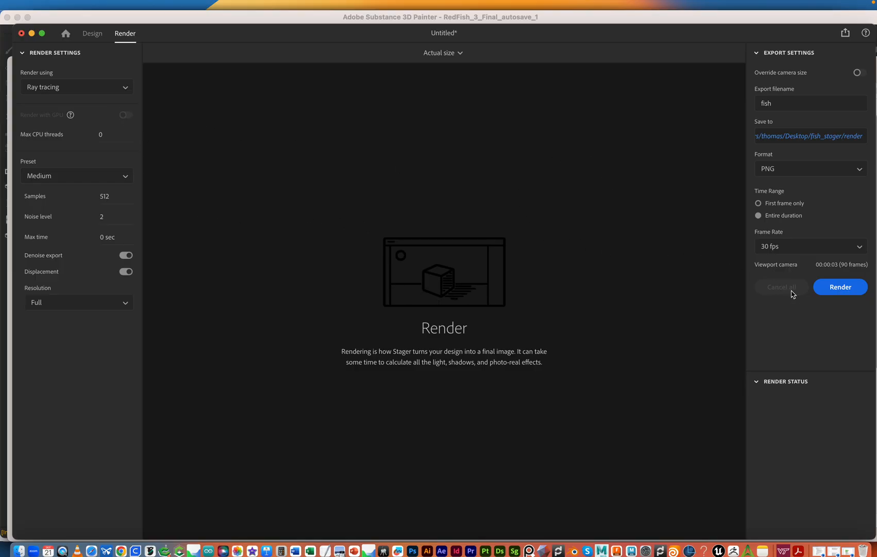
click(836, 290)
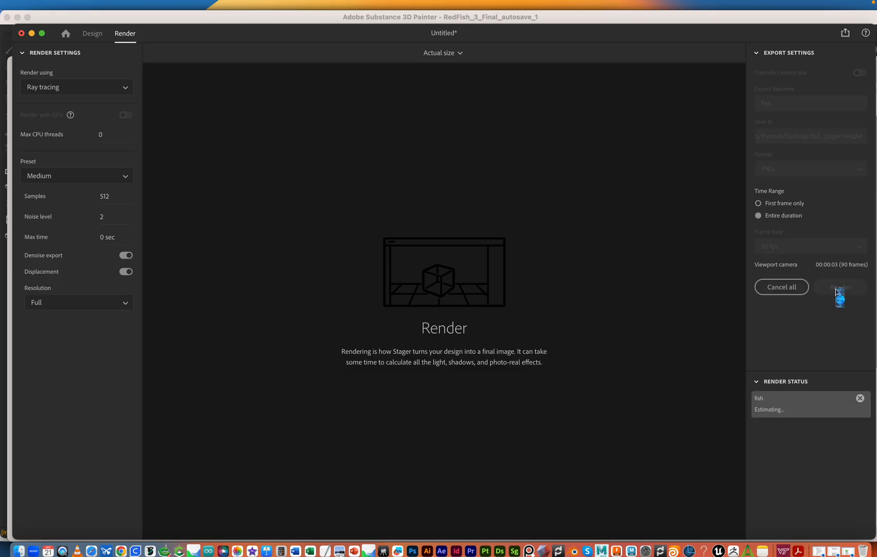